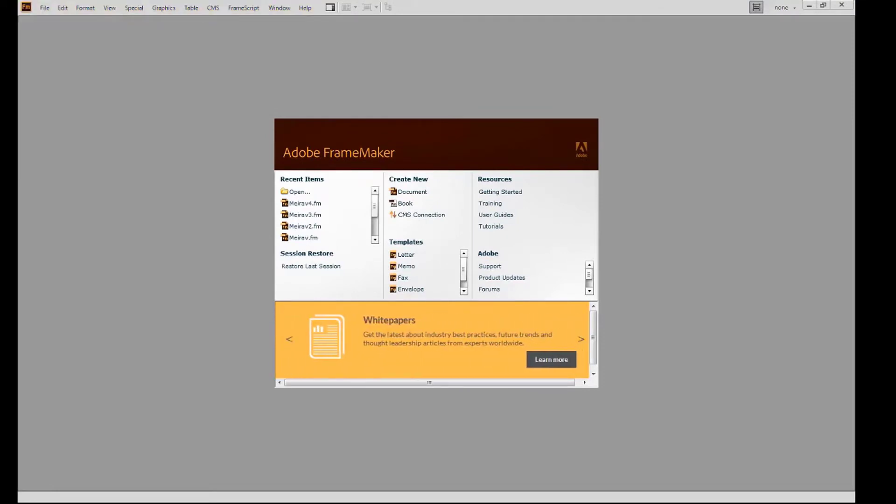
# Browse the File, Edit, Format, View, Special, Graphics, Table, CMS and Help menus, then close them.
pyautogui.hotkey('alt', 'f')
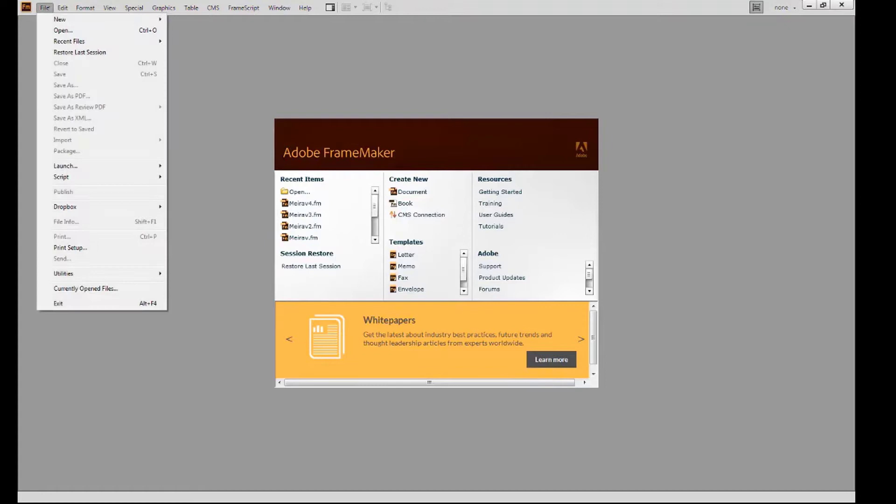
pyautogui.press('Right')
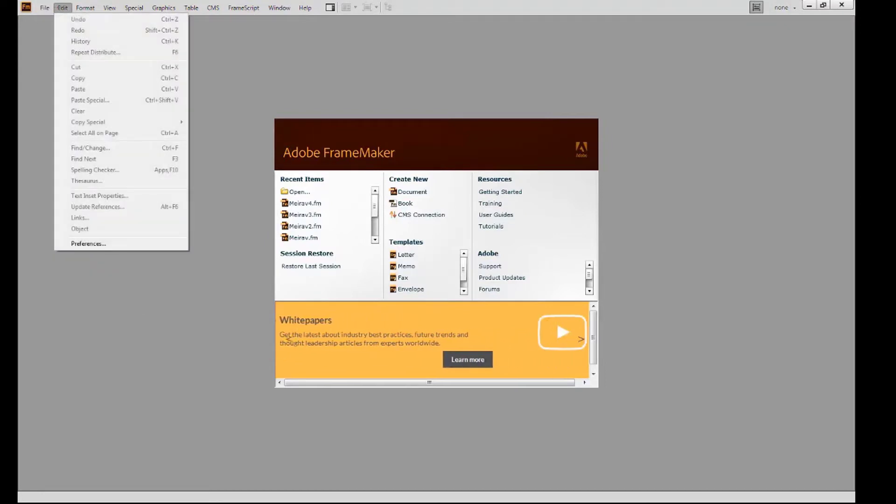
pyautogui.press('Right')
pyautogui.press('Right')
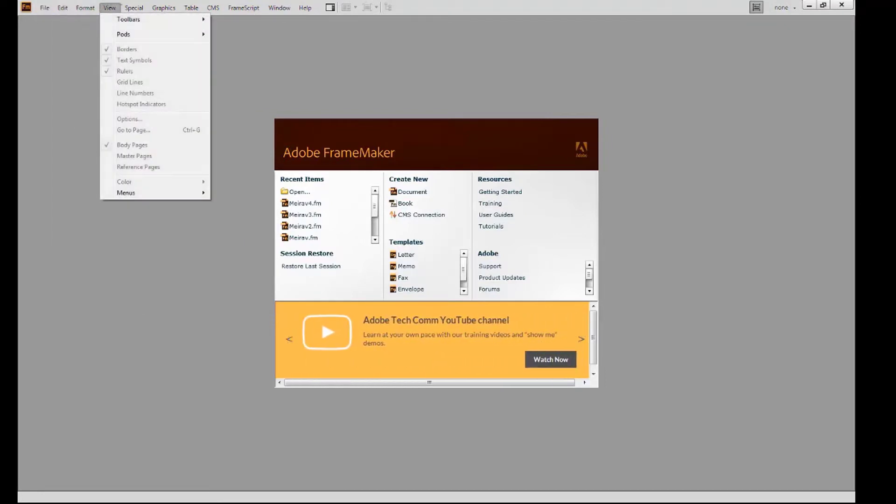
pyautogui.press('Right')
pyautogui.press('Right')
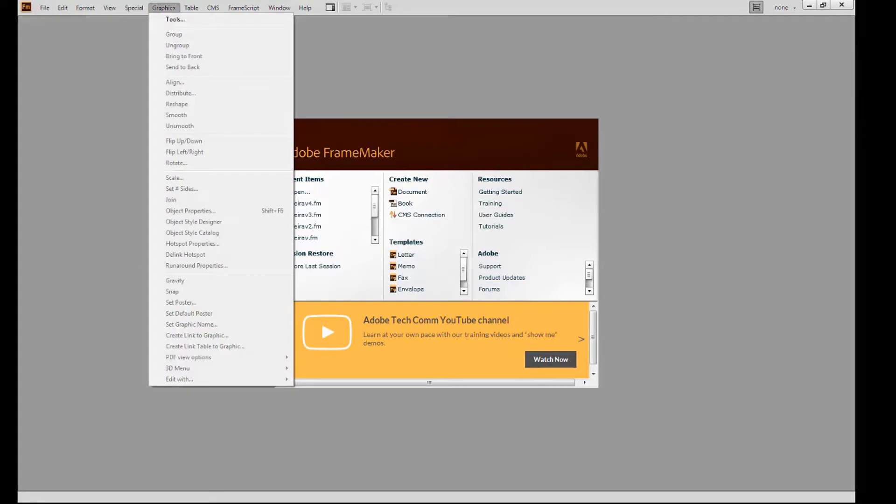
pyautogui.press('Right')
pyautogui.press('Right')
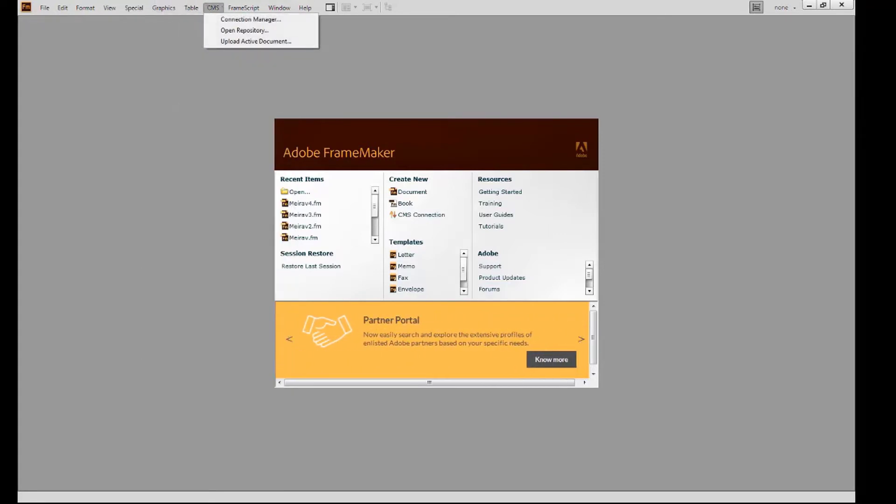
pyautogui.press('Right')
pyautogui.press('Right')
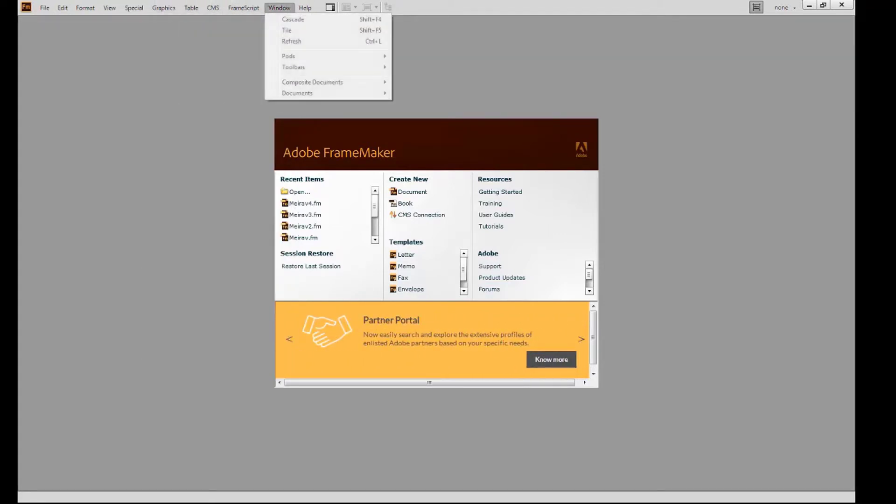
pyautogui.press('Right')
pyautogui.press('Escape')
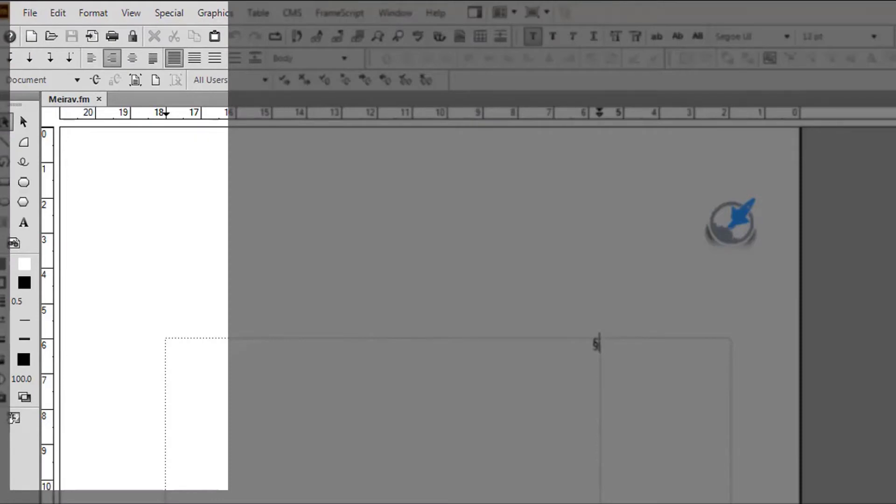
pyautogui.hotkey('alt', 'f')
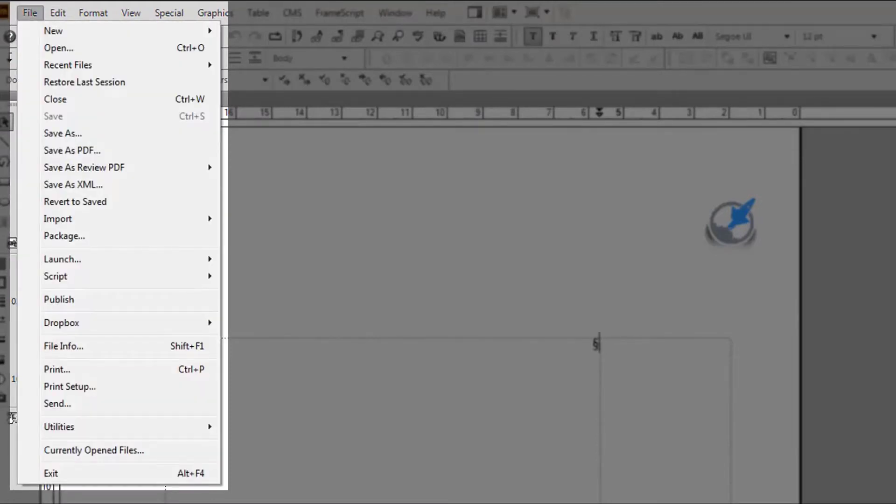
pyautogui.press('Escape')
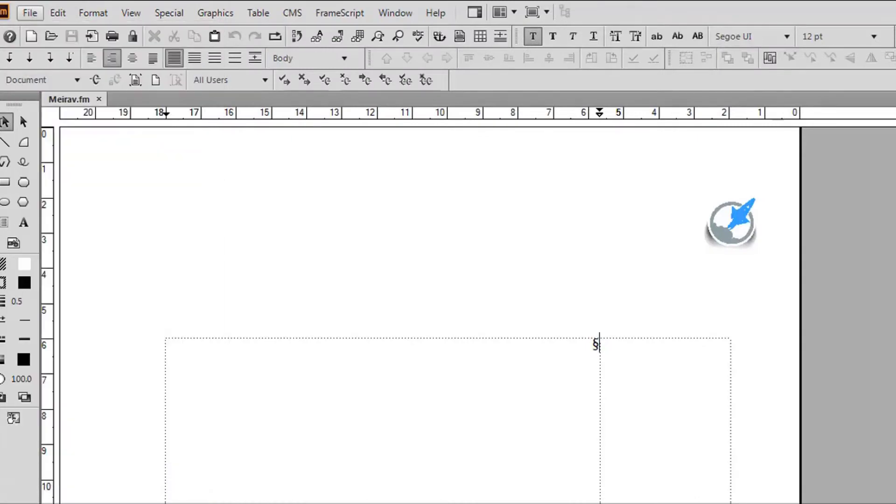
pyautogui.press('Right')
pyautogui.press('Down')
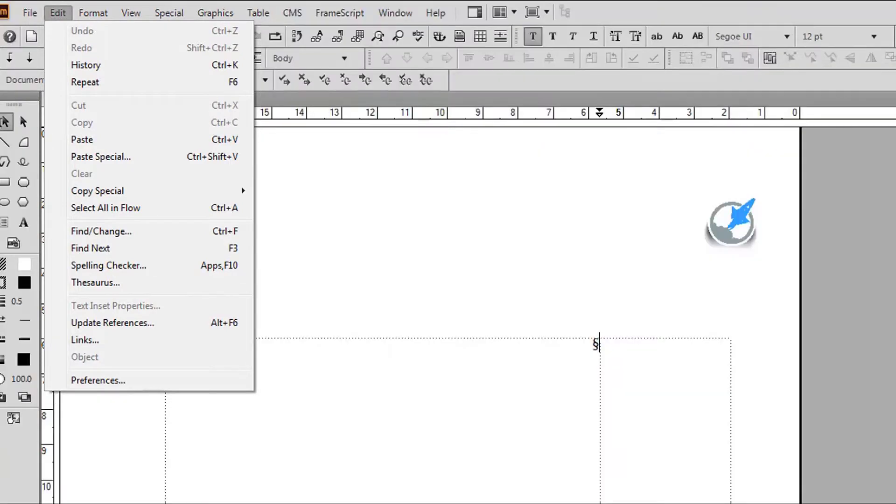
pyautogui.press('Escape')
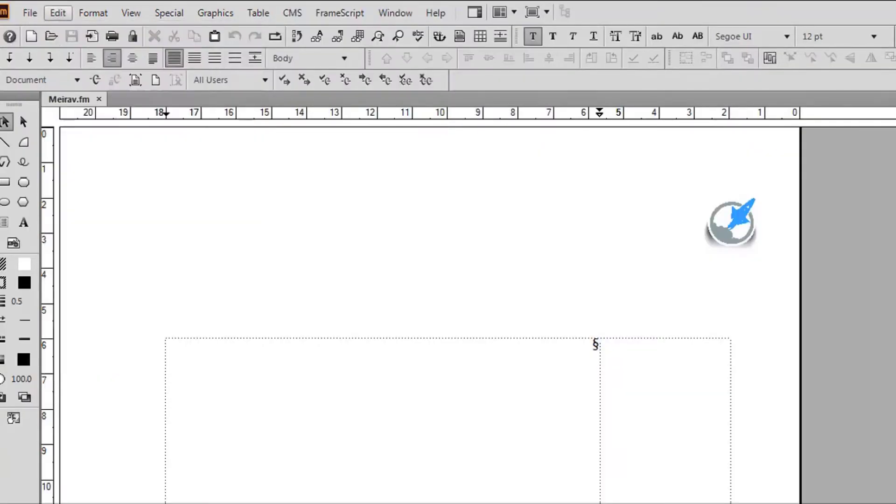
pyautogui.press('Right')
pyautogui.press('Down')
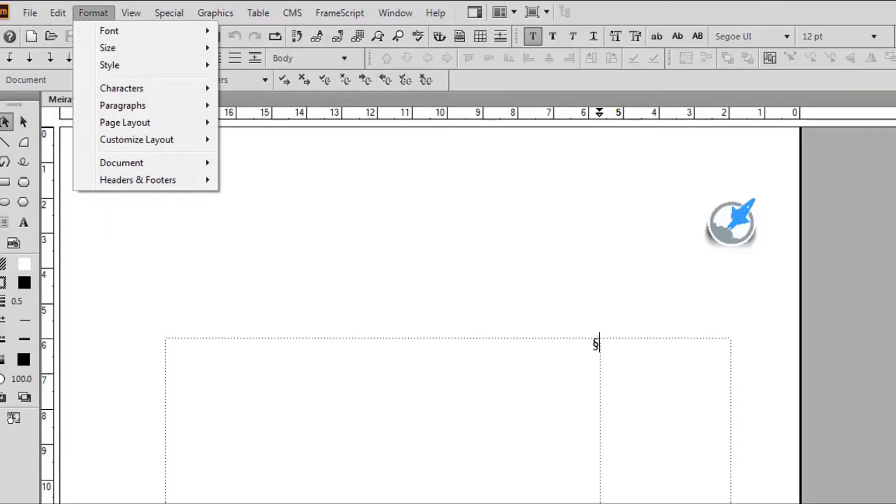
pyautogui.press('Escape')
pyautogui.press('Right')
pyautogui.press('Down')
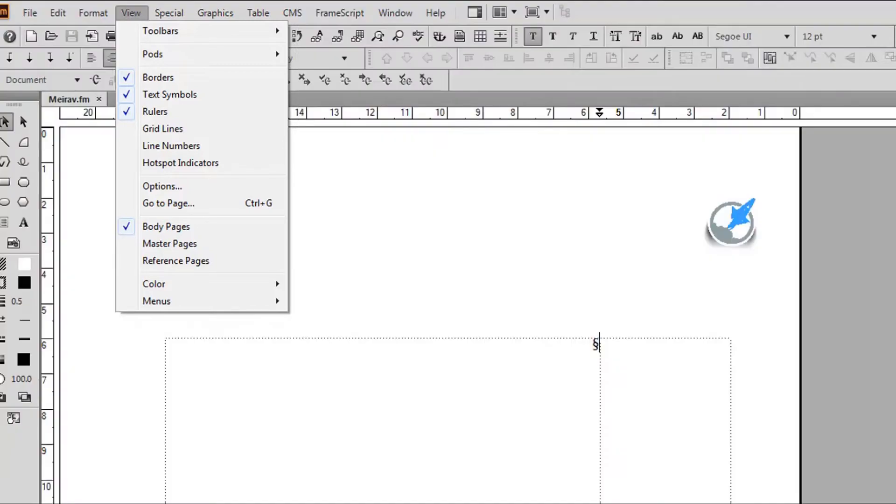
pyautogui.press('Escape')
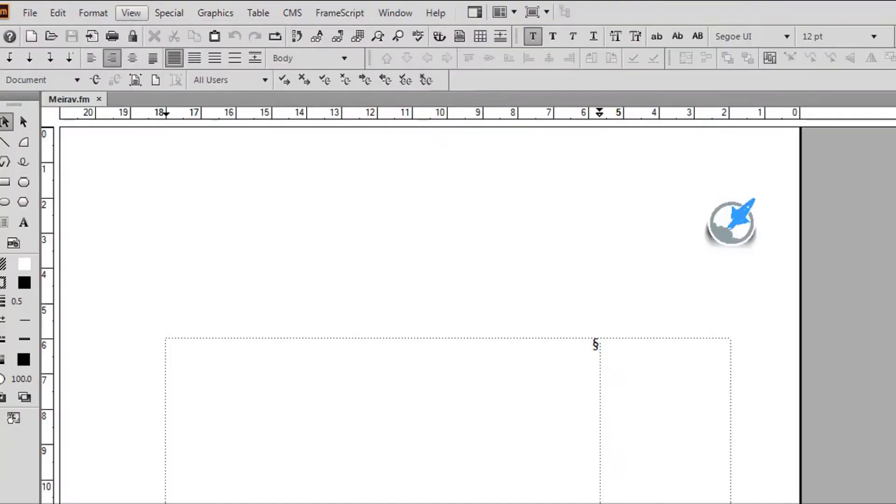
# Show the Special, Graphics and Table menus in turn, ending with the CMS menu open.
pyautogui.press('Right')
pyautogui.press('Down')
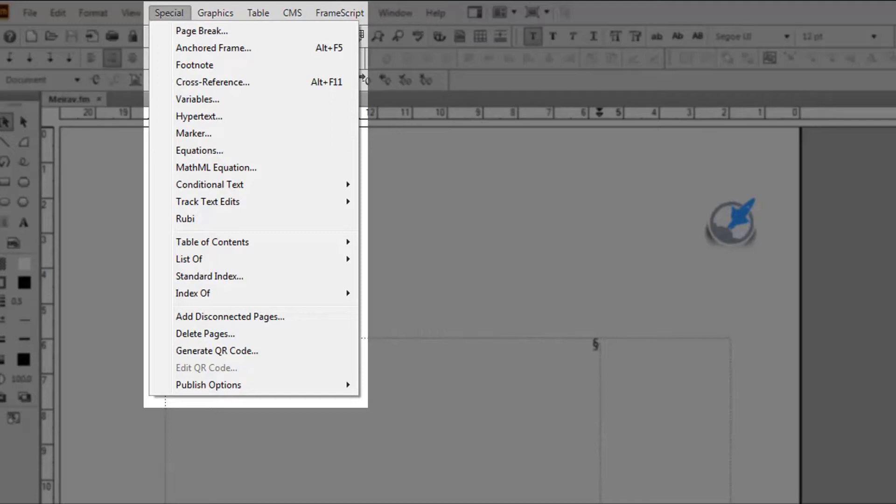
pyautogui.press('Escape')
pyautogui.press('Right')
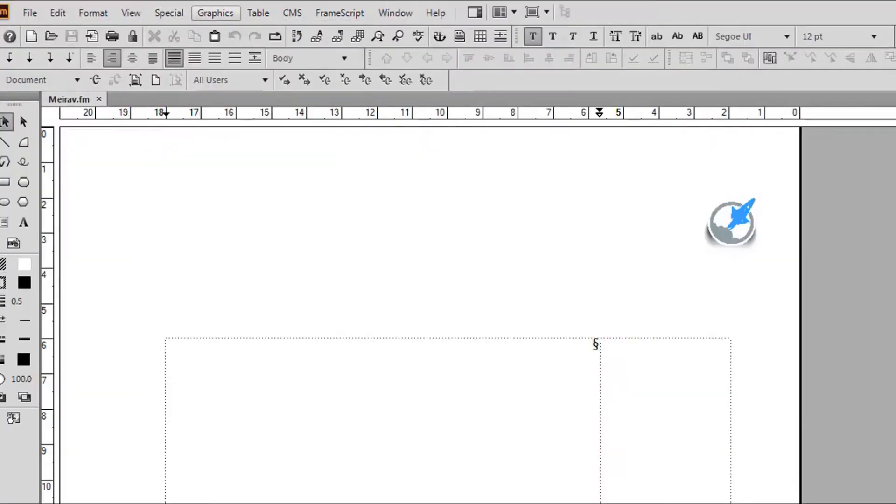
pyautogui.press('Down')
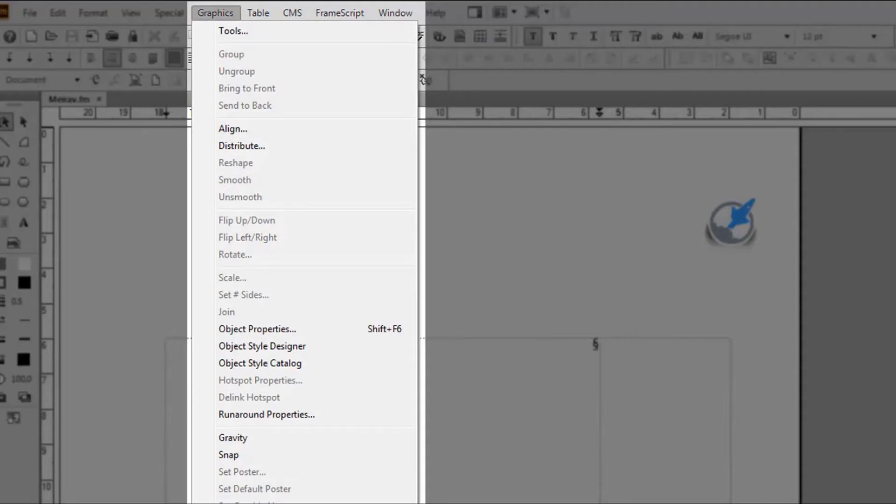
pyautogui.press('Escape')
pyautogui.press('Right')
pyautogui.press('Down')
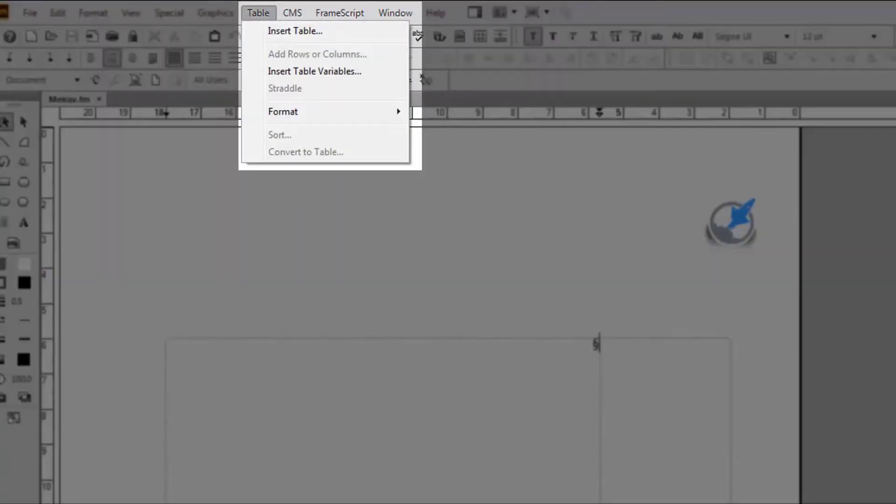
pyautogui.press('Escape')
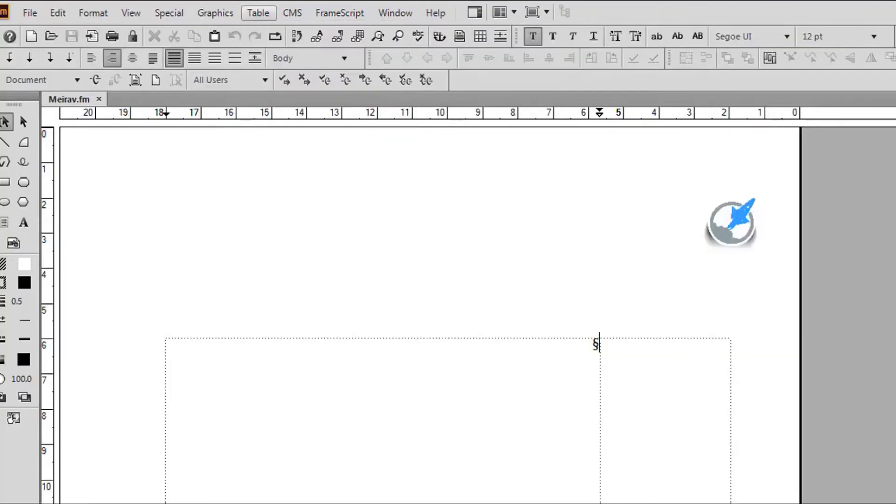
pyautogui.press('Right')
pyautogui.press('Down')
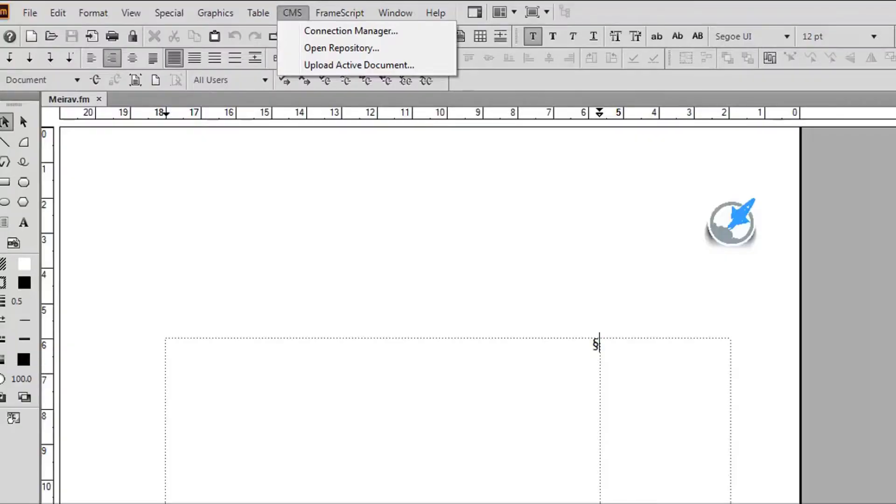
pyautogui.press('Right')
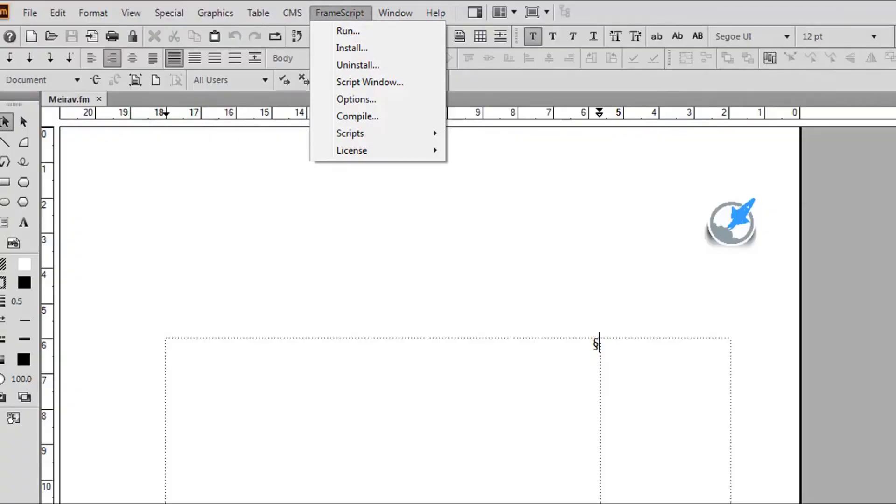
pyautogui.press('Escape')
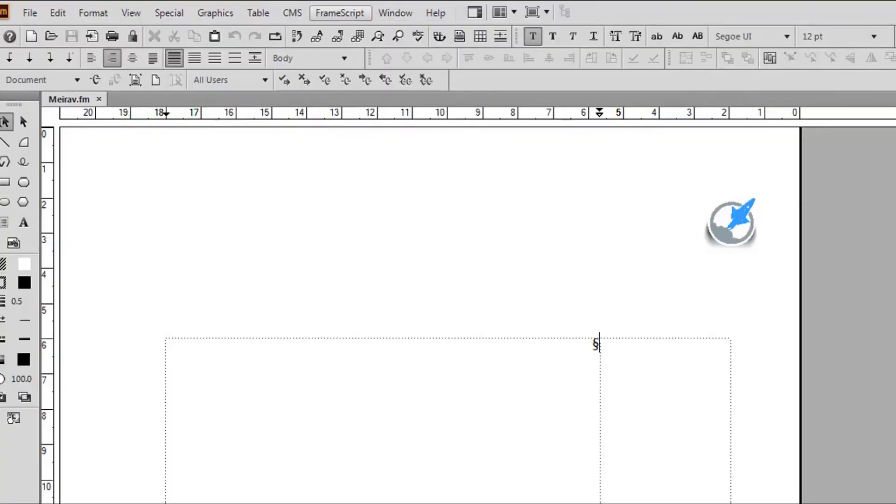
pyautogui.press('Right')
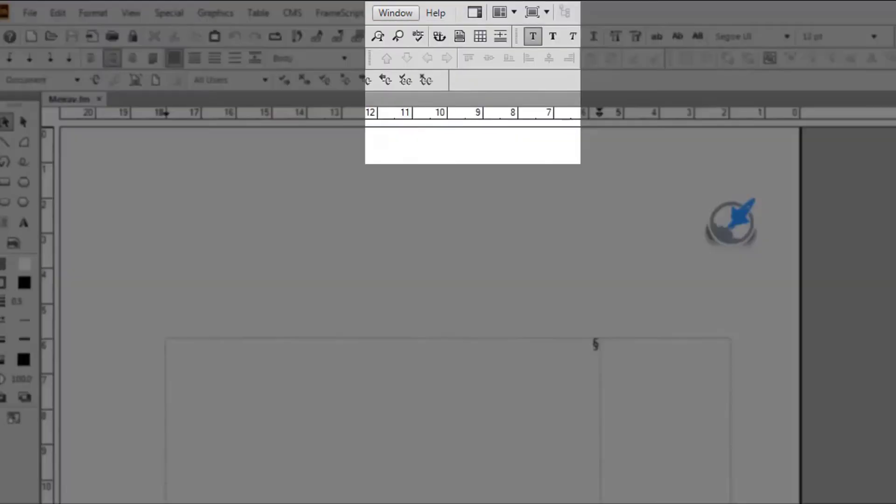
pyautogui.press('Down')
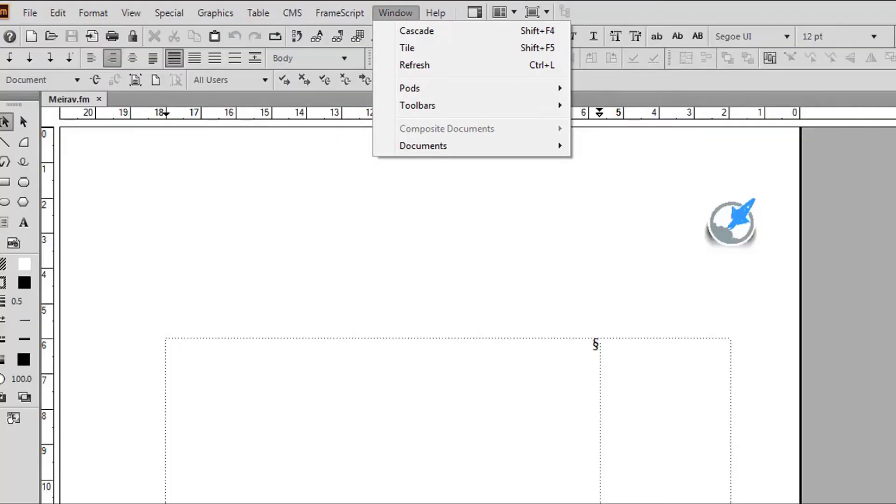
pyautogui.press('Escape')
pyautogui.press('h')
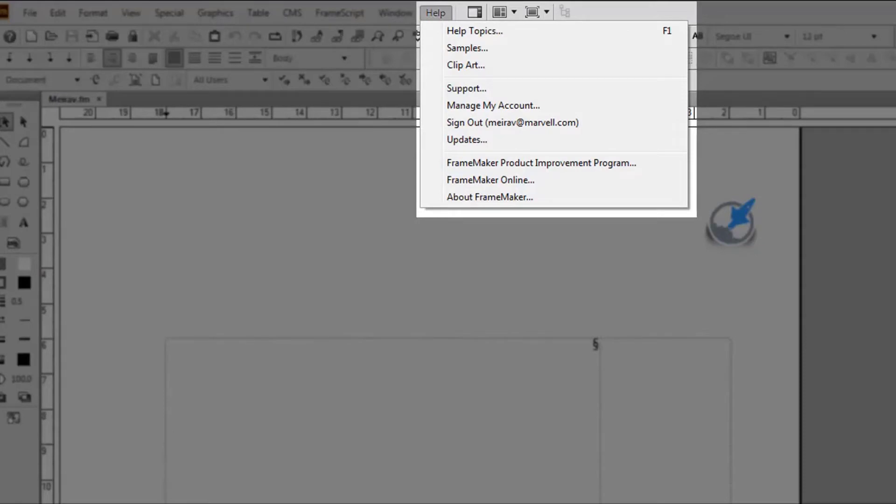
pyautogui.press('Escape')
pyautogui.press('Escape')
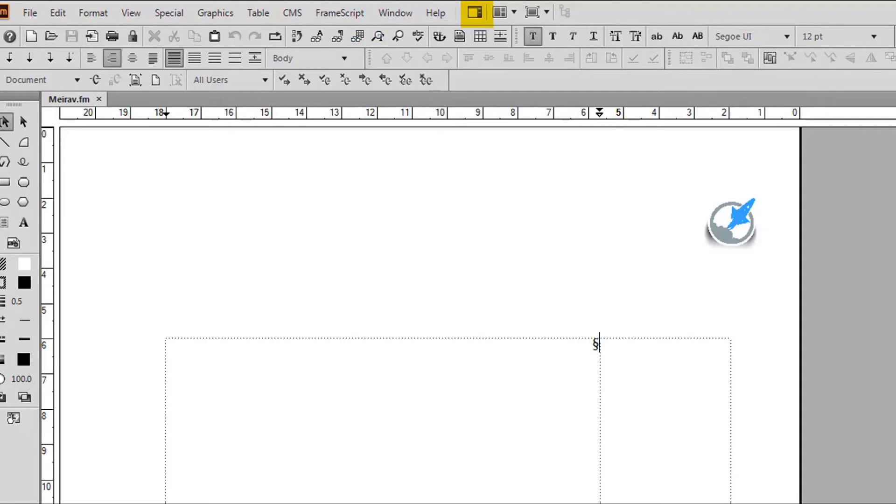
pyautogui.click(474, 12)
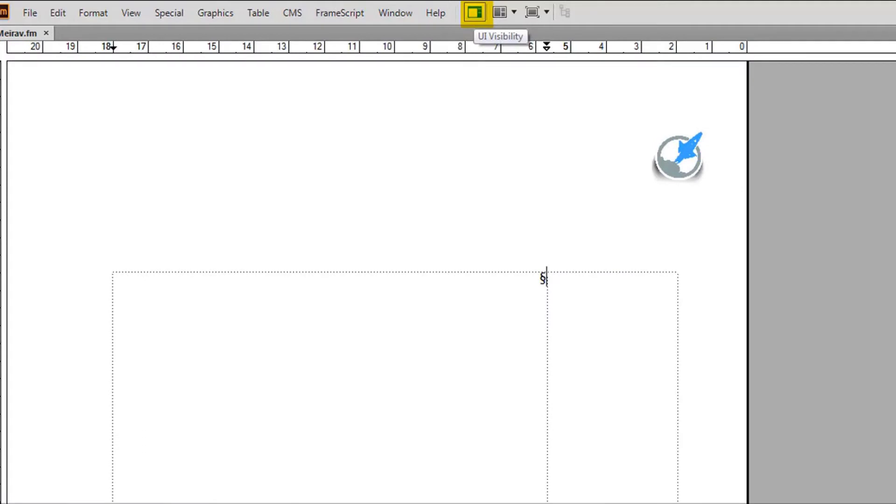
pyautogui.click(474, 13)
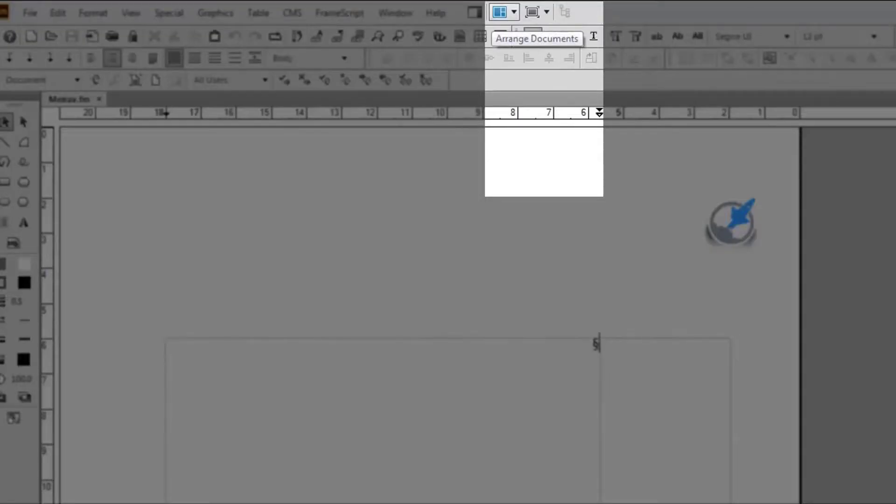
pyautogui.click(503, 11)
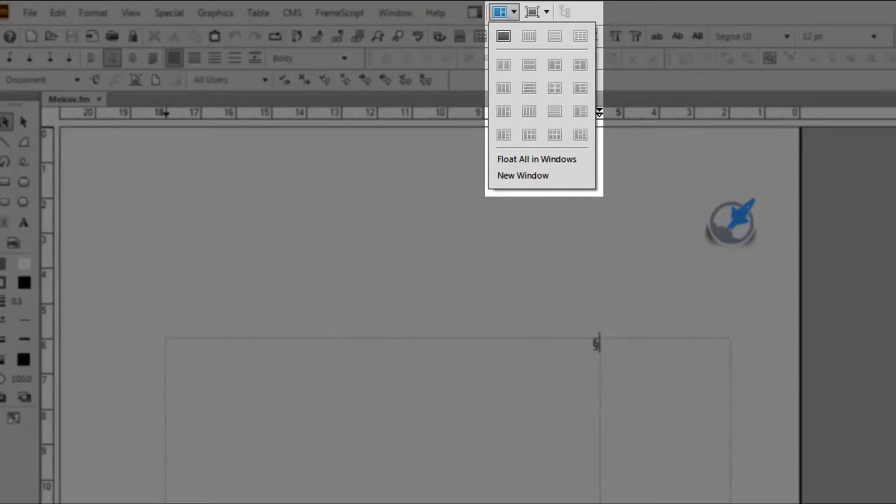
pyautogui.press('Escape')
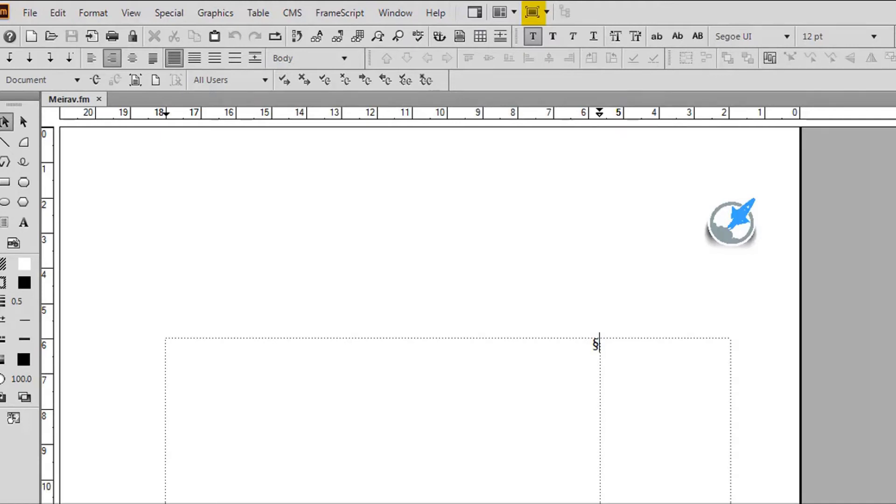
# Try Full Screen Mode With Menu Bar, then switch to Full Screen Mode and bring up the page's context menu.
pyautogui.click(546, 12)
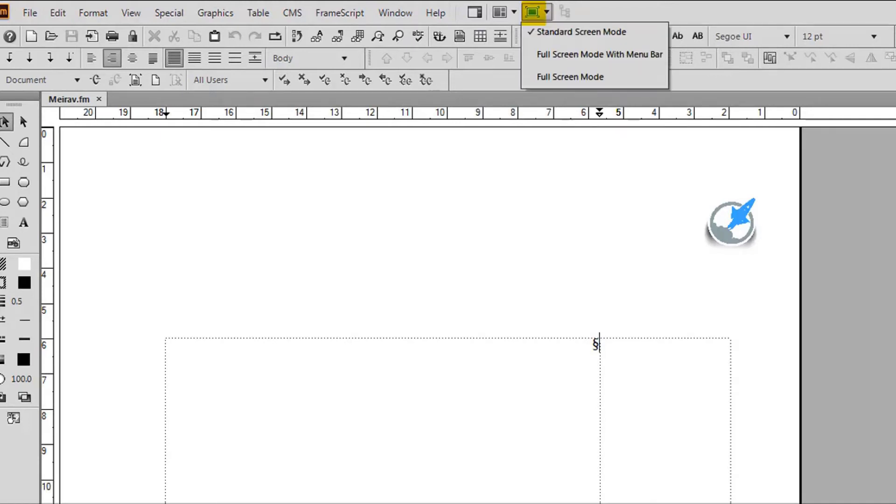
pyautogui.click(599, 54)
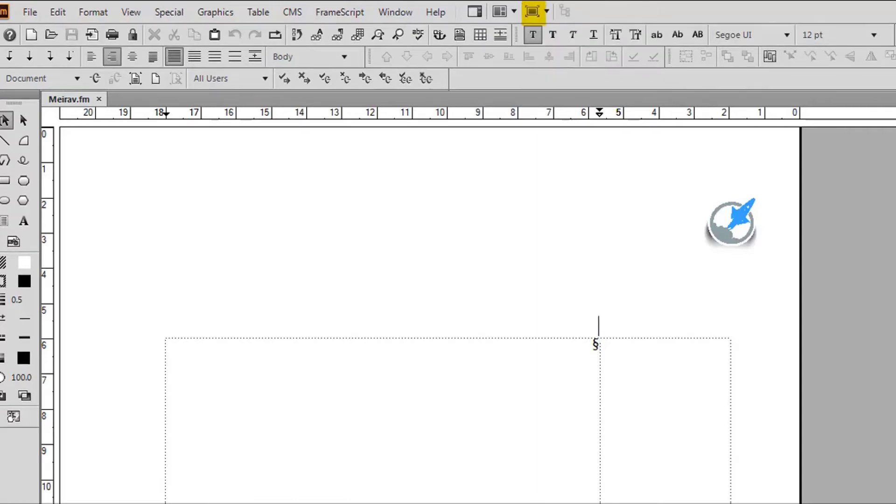
pyautogui.click(547, 12)
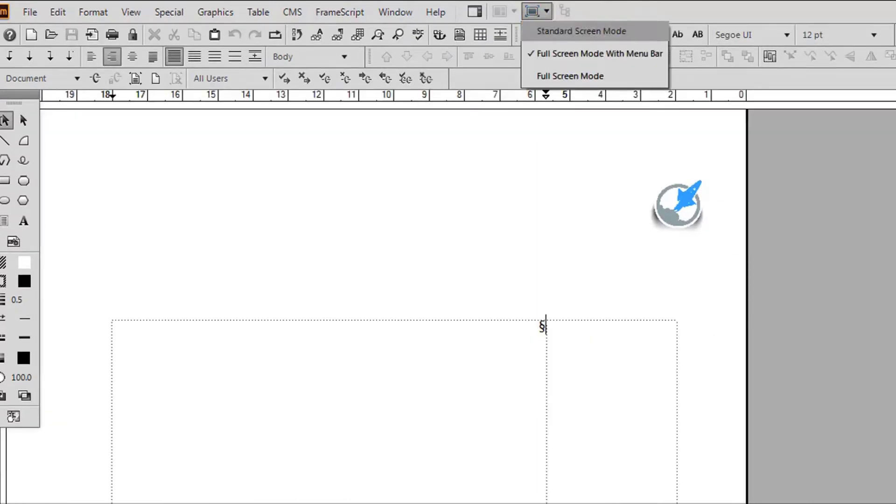
pyautogui.click(579, 74)
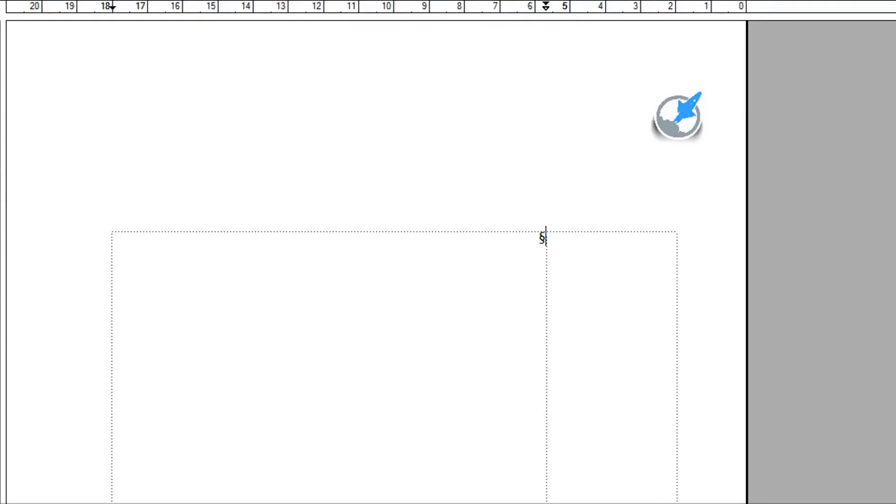
pyautogui.hotkey('shift', 'F10')
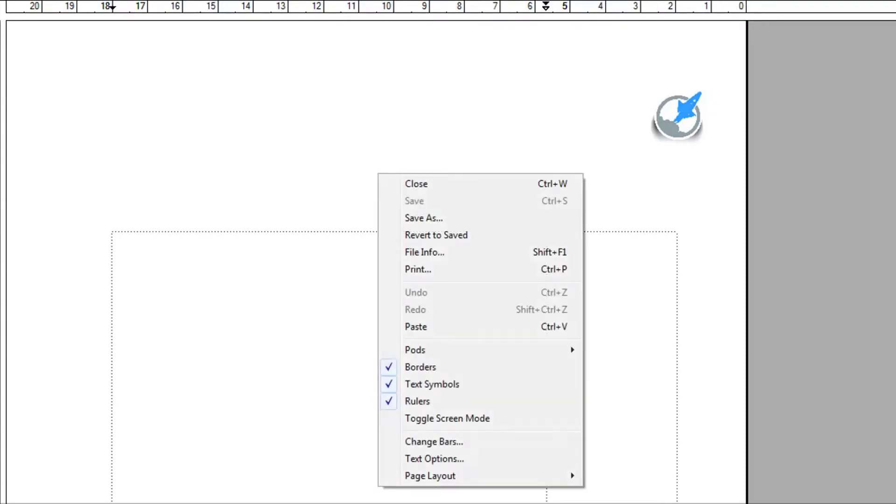
pyautogui.press('Down')
pyautogui.press('Down')
pyautogui.press('Down')
pyautogui.press('Down')
pyautogui.press('Down')
pyautogui.press('Down')
pyautogui.press('Down')
pyautogui.press('Down')
pyautogui.press('Down')
pyautogui.press('Down')
pyautogui.press('Down')
pyautogui.press('Down')
pyautogui.press('Down')
pyautogui.press('Down')
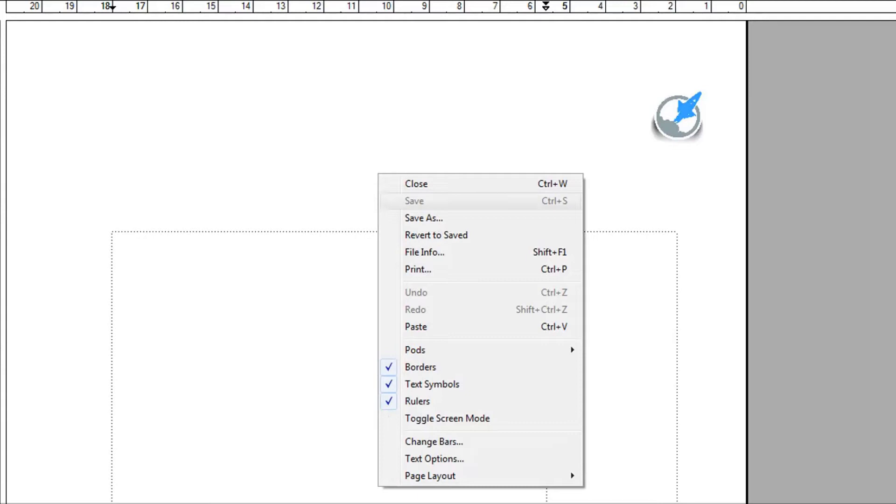
# Exit full screen with Toggle Screen Mode and show the workspace list.
pyautogui.press('Return')
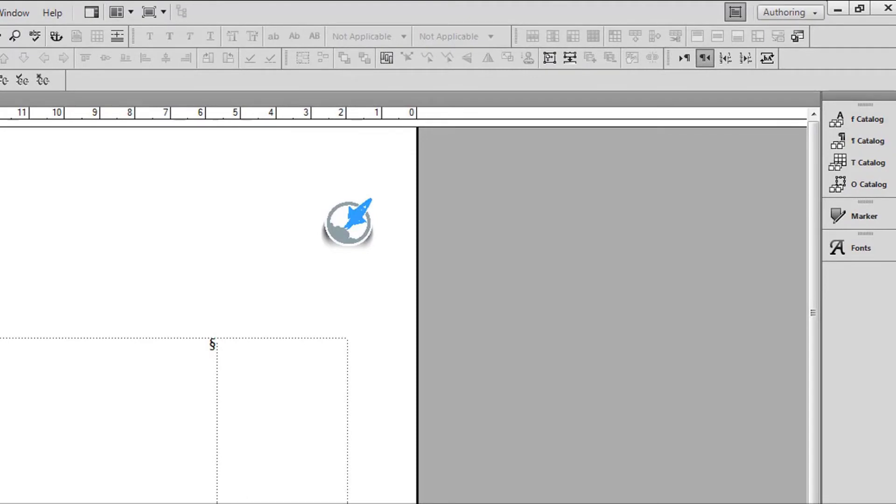
pyautogui.click(788, 12)
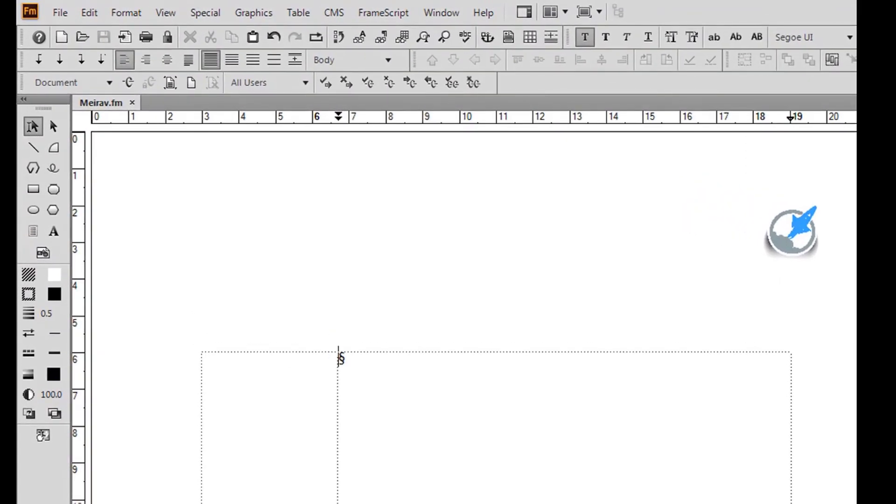
pyautogui.hotkey('alt', 'v')
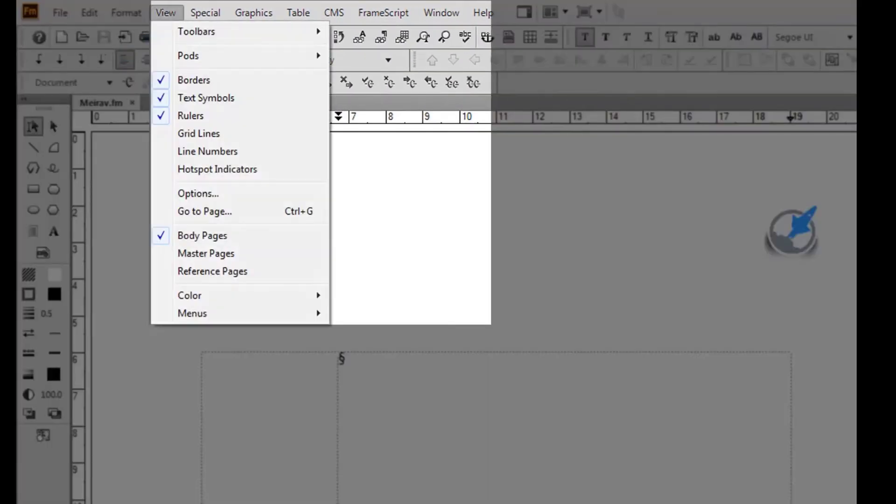
pyautogui.press('Down')
pyautogui.press('Right')
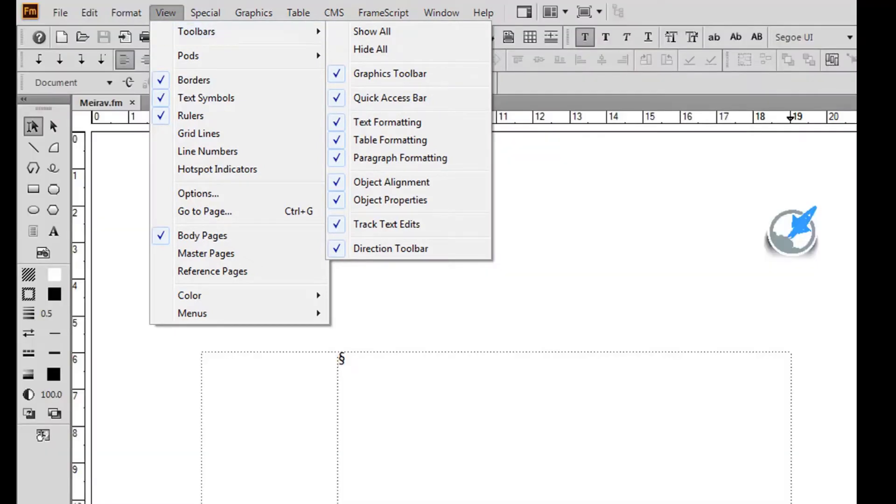
pyautogui.press('Escape')
pyautogui.press('Escape')
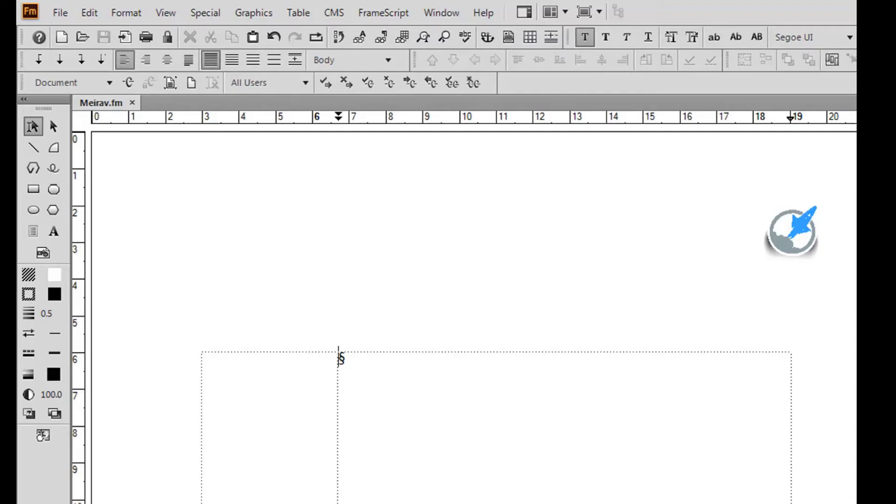
# Drag the Tools palette out of the left dock up beside the top toolbars.
pyautogui.moveTo(49, 117); pyautogui.dragTo(516, 77)
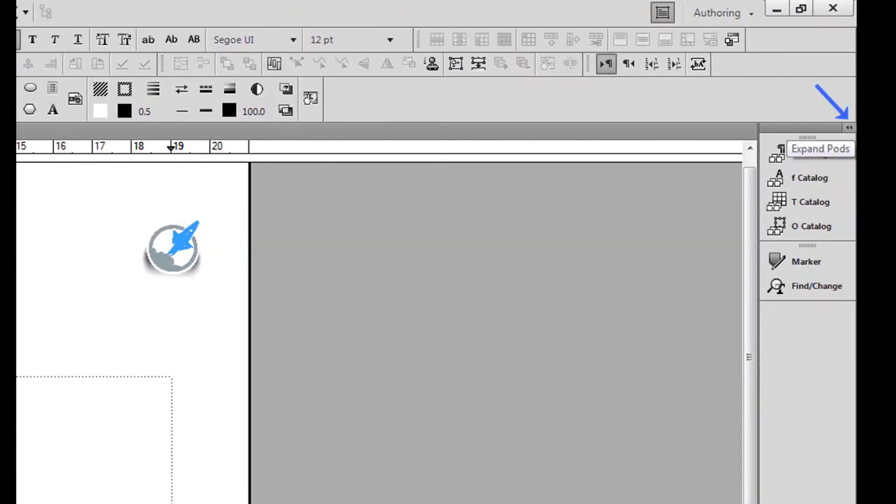
pyautogui.click(848, 127)
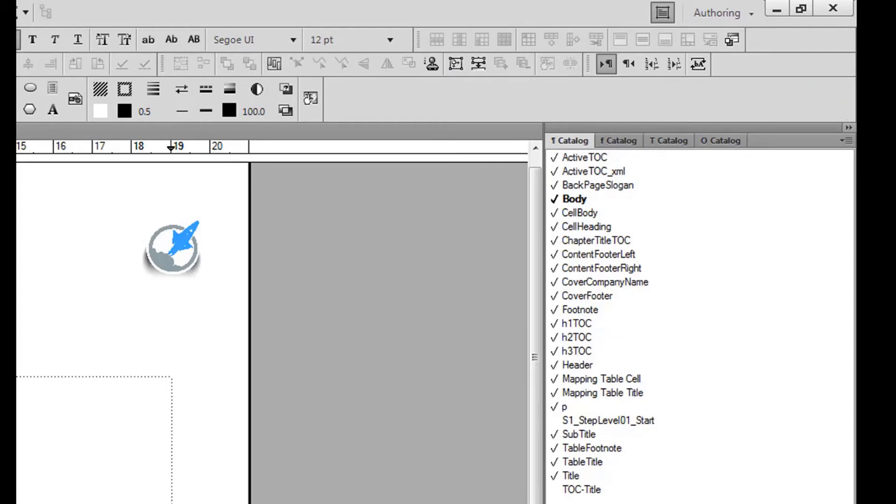
pyautogui.click(848, 127)
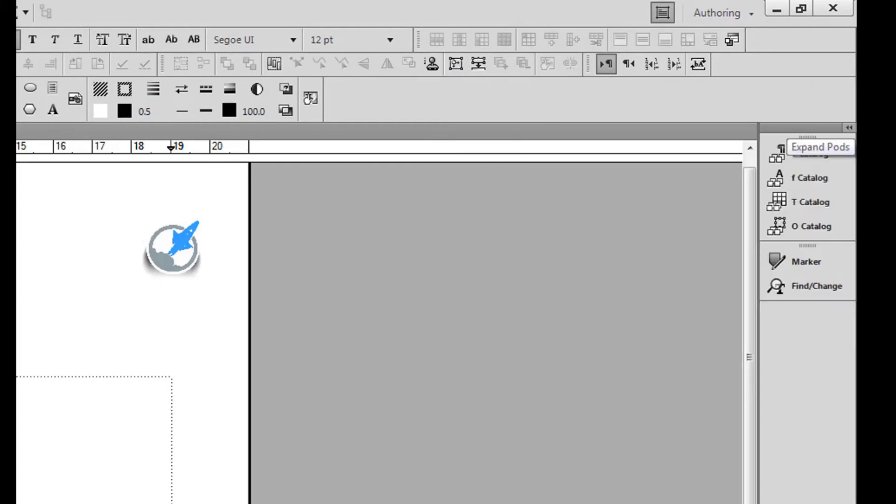
pyautogui.rightClick(777, 149)
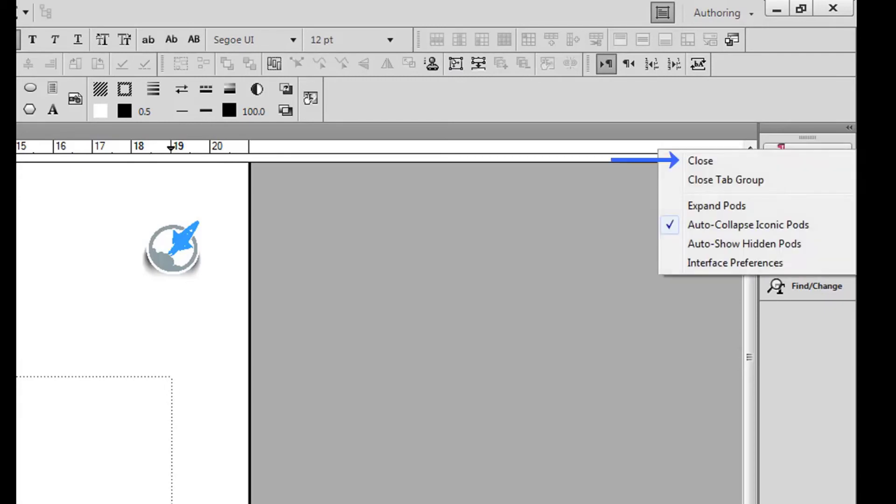
pyautogui.press('Escape')
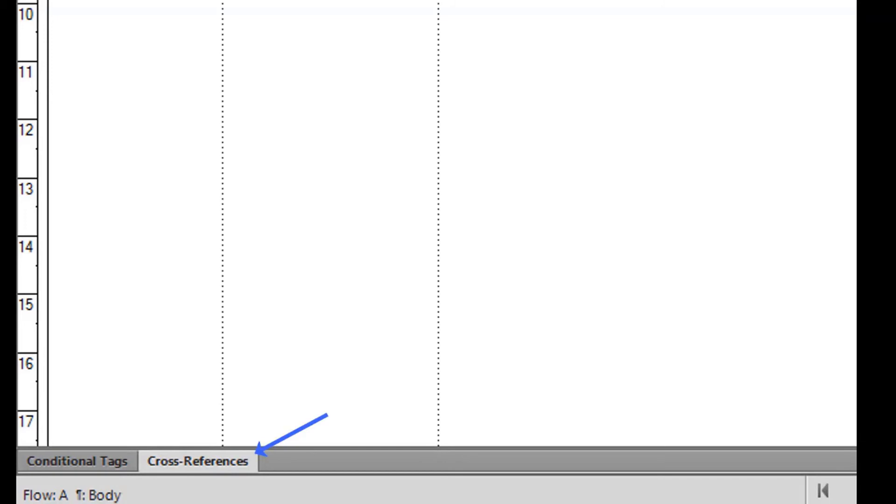
# Close the Cross-References and Conditional Tags tab group, then move Find/Change above Marker and open it.
pyautogui.rightClick(220, 232)
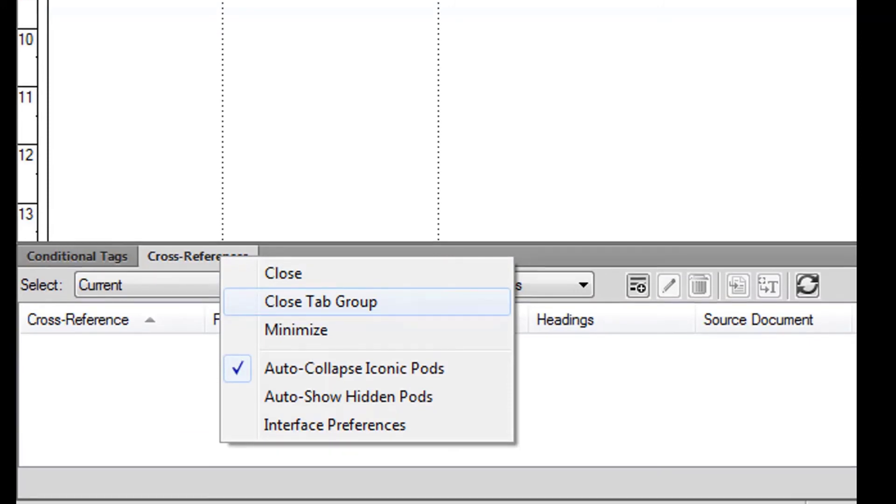
pyautogui.click(321, 276)
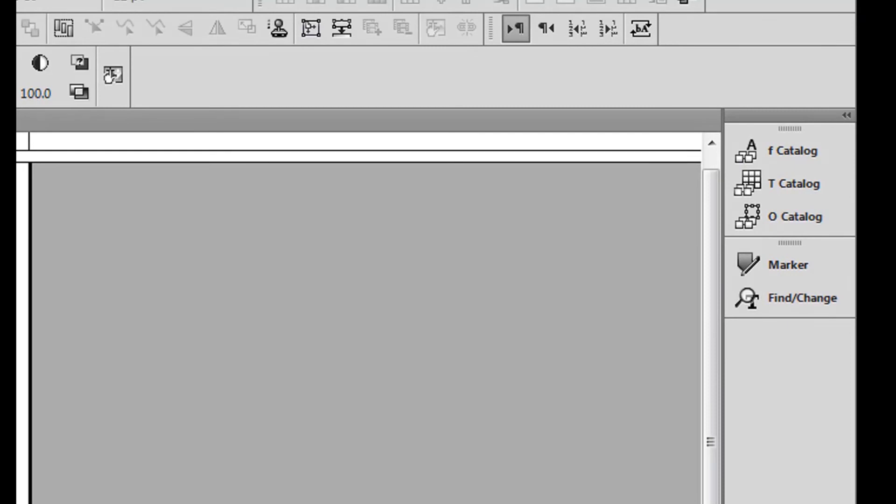
pyautogui.moveTo(793, 298); pyautogui.dragTo(793, 256)
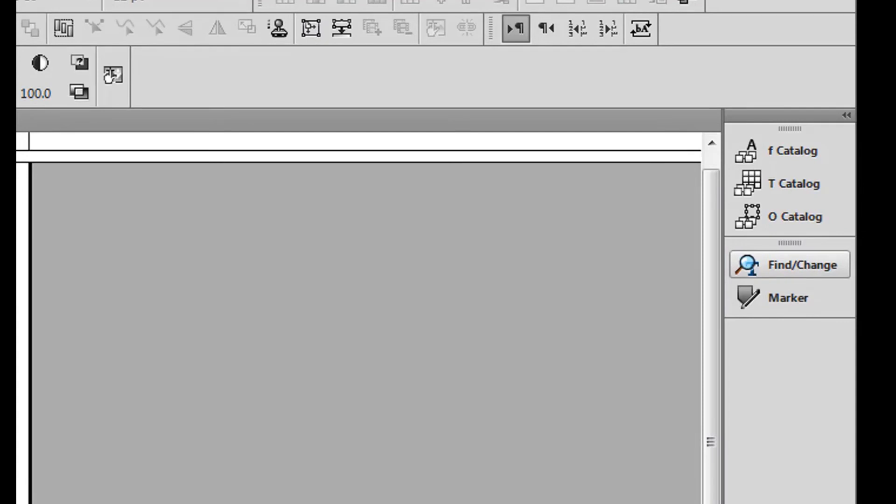
pyautogui.click(794, 264)
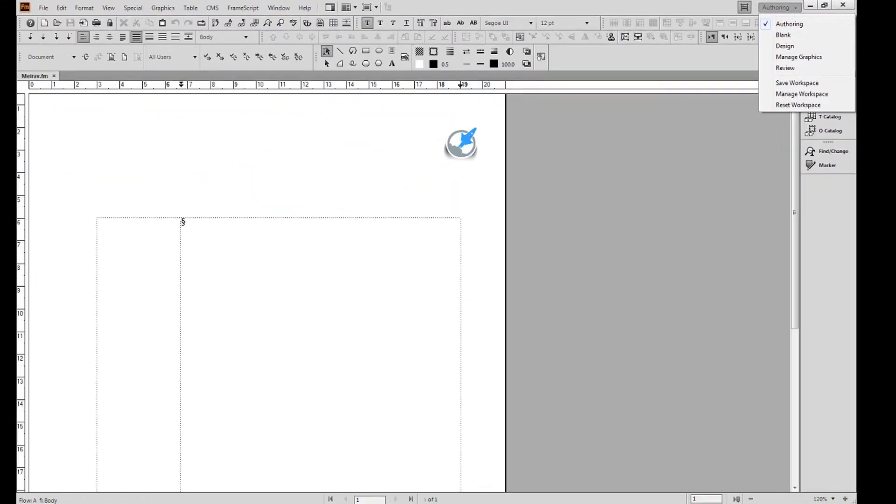
# Switch to the Blank workspace, then to the Design workspace.
pyautogui.click(783, 35)
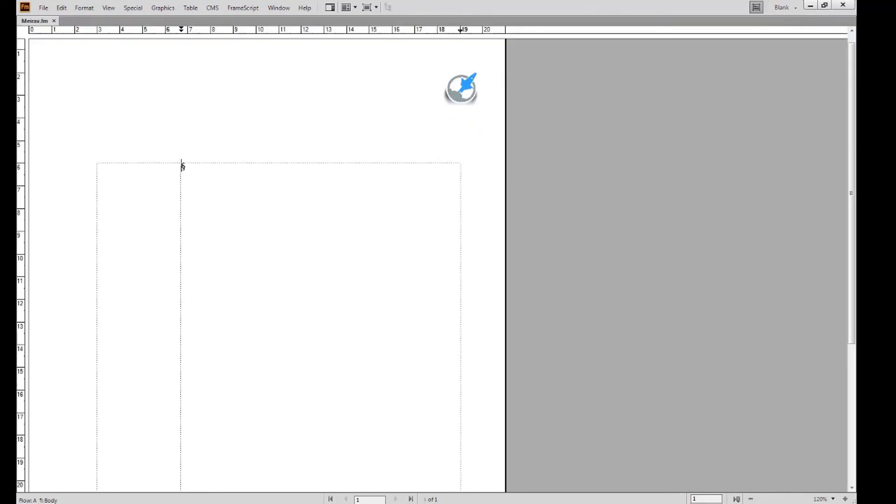
pyautogui.click(785, 7)
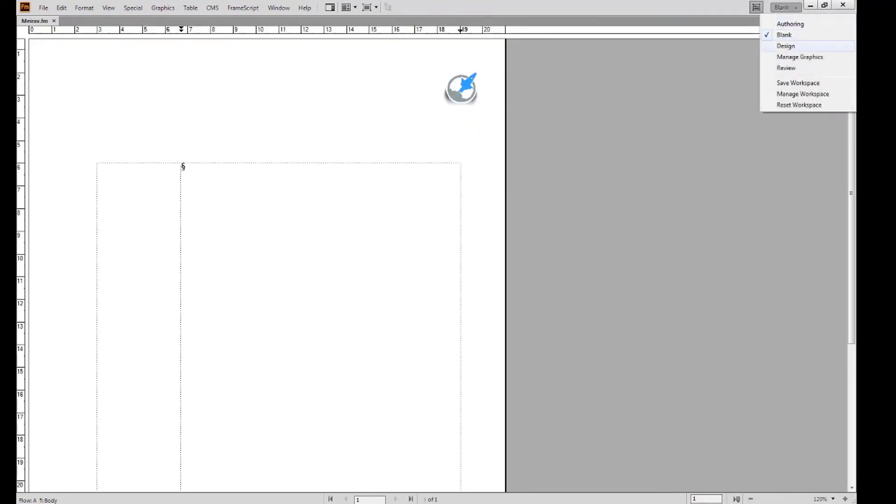
pyautogui.click(781, 45)
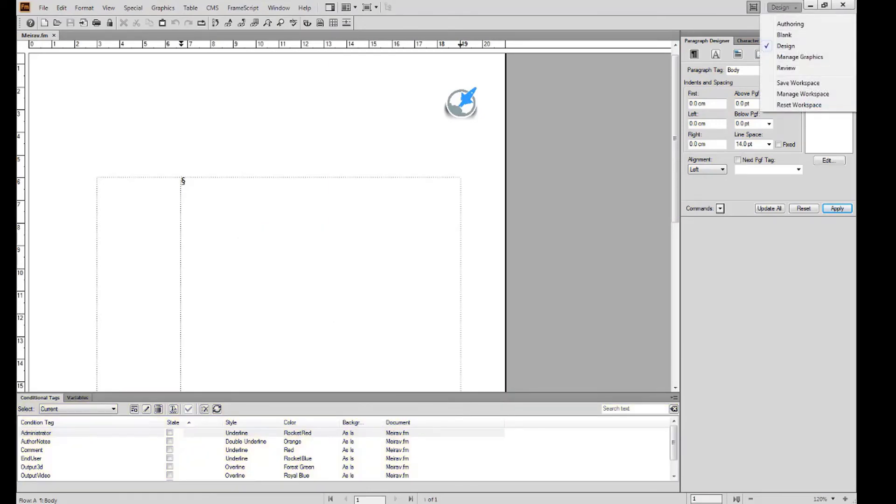
# Switch to the Manage Graphics workspace, then to the Review workspace.
pyautogui.press('Down')
pyautogui.press('Return')
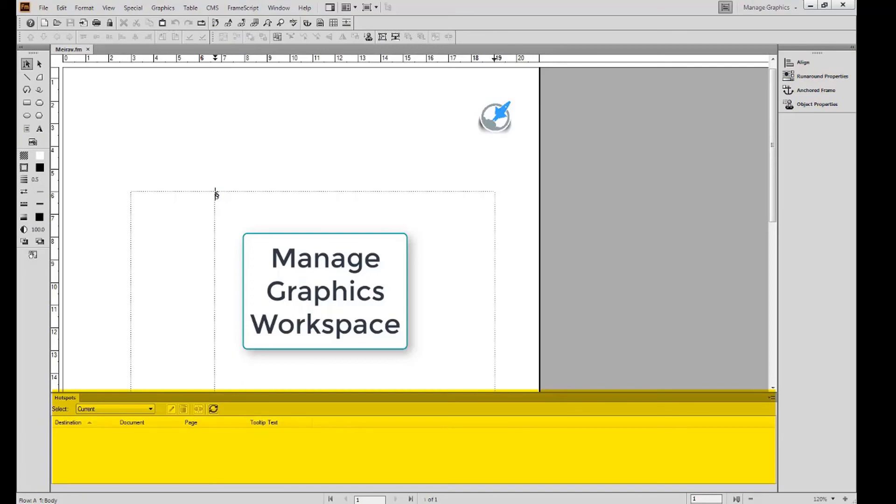
pyautogui.click(770, 7)
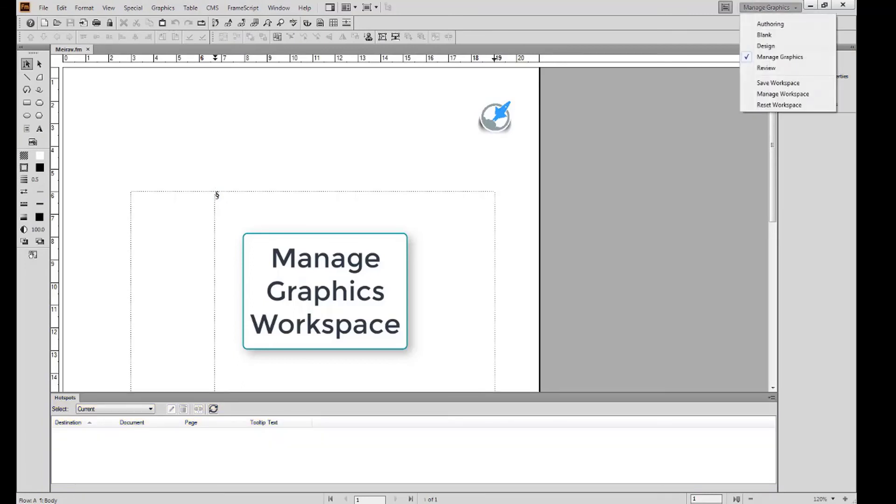
pyautogui.click(772, 68)
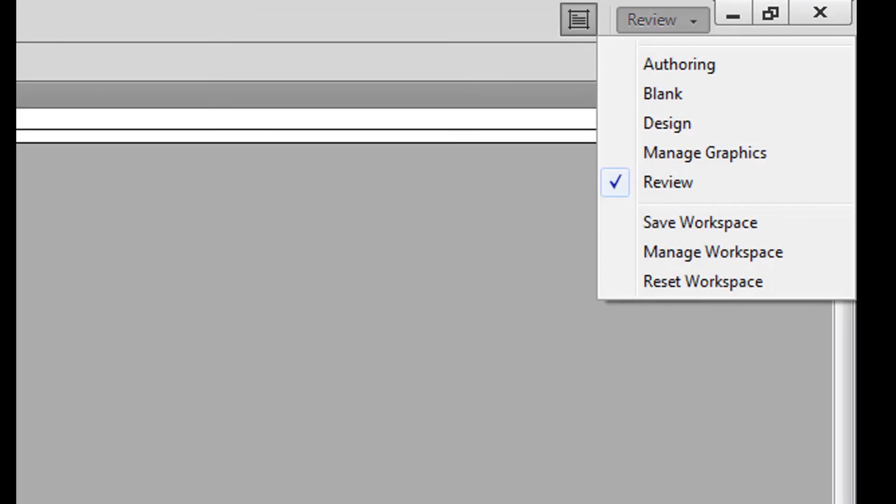
# Save the current layout via Save Workspace under the name 'My Workspace'.
pyautogui.press('Return')
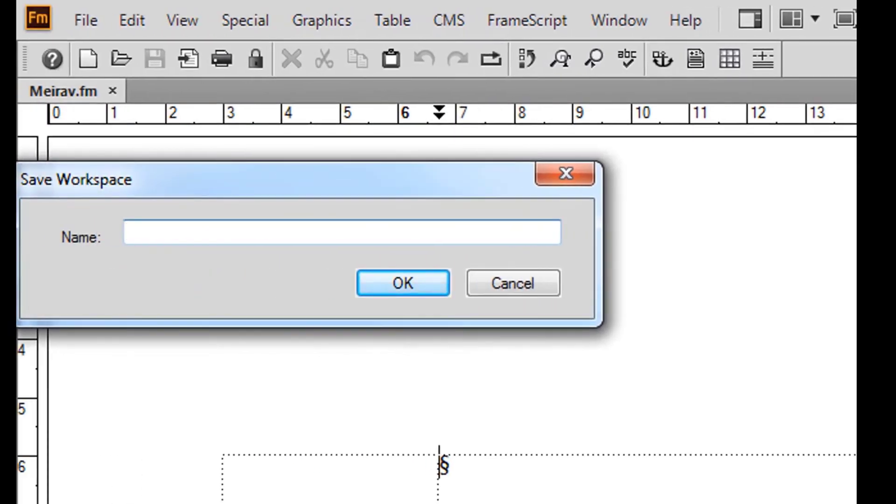
pyautogui.write('My Wo')
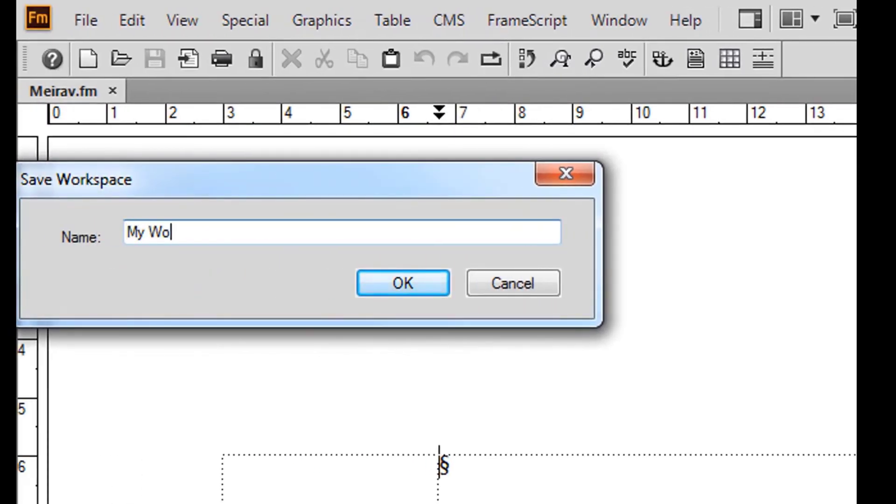
pyautogui.write('rks')
pyautogui.press('BackSpace')
pyautogui.write('kspace')
pyautogui.press('Return')
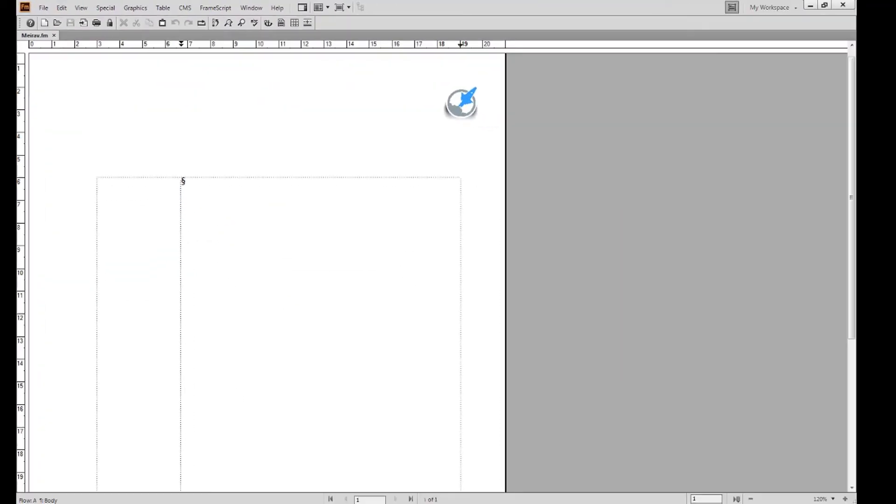